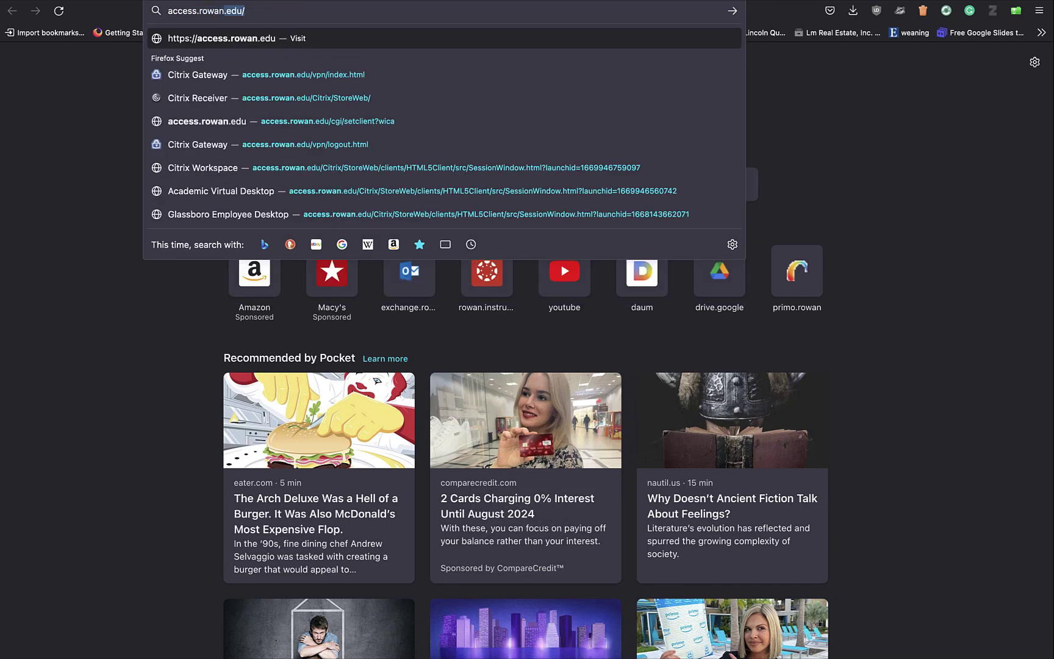
{"action": "type", "text": ".edu/"}
Step: Load the access.rowan.edu remote access site in Firefox
{"action": "key", "text": "Return"}
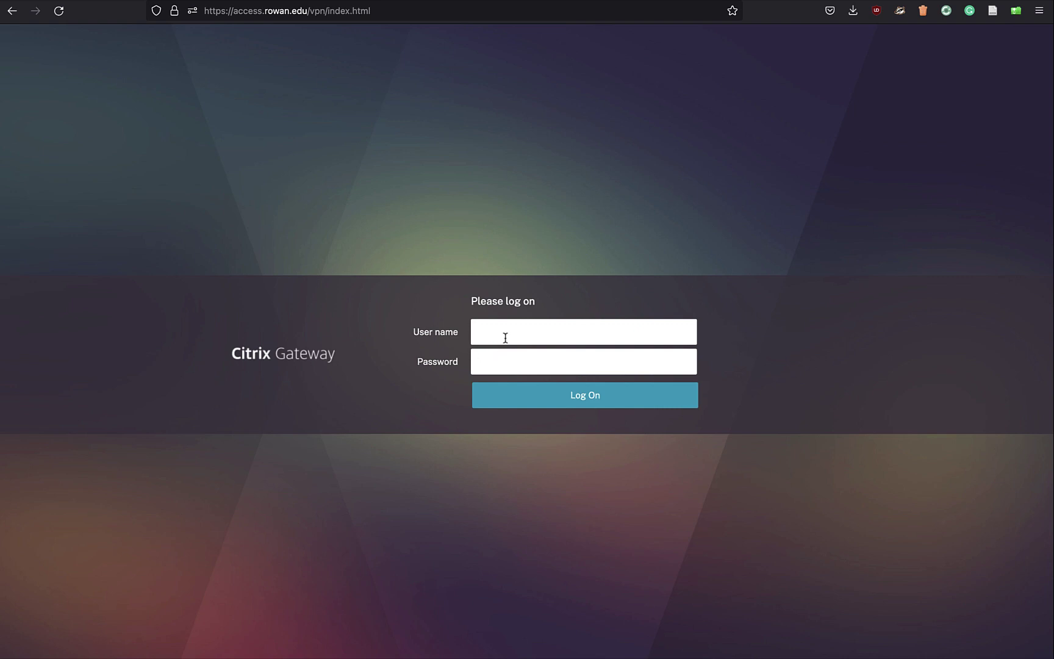
Step: Log on to Citrix Gateway with the Rowan user name and password
{"action": "left_click", "coordinate": [505, 337]}
{"action": "type", "text": "roh"}
{"action": "left_click", "coordinate": [509, 363]}
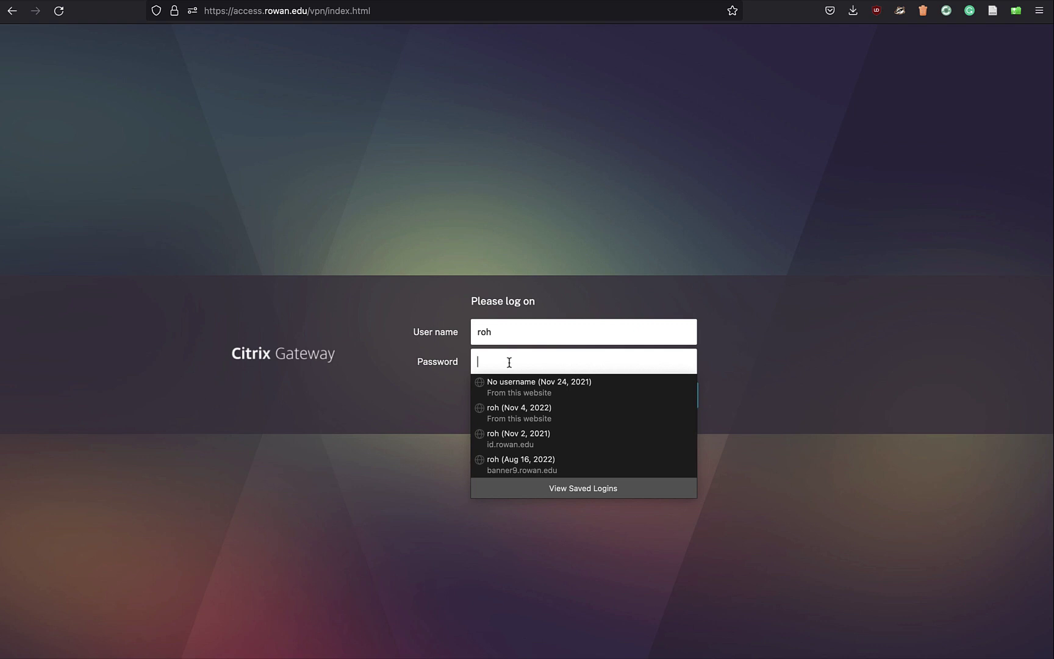
{"action": "type", "text": "•••••••••"}
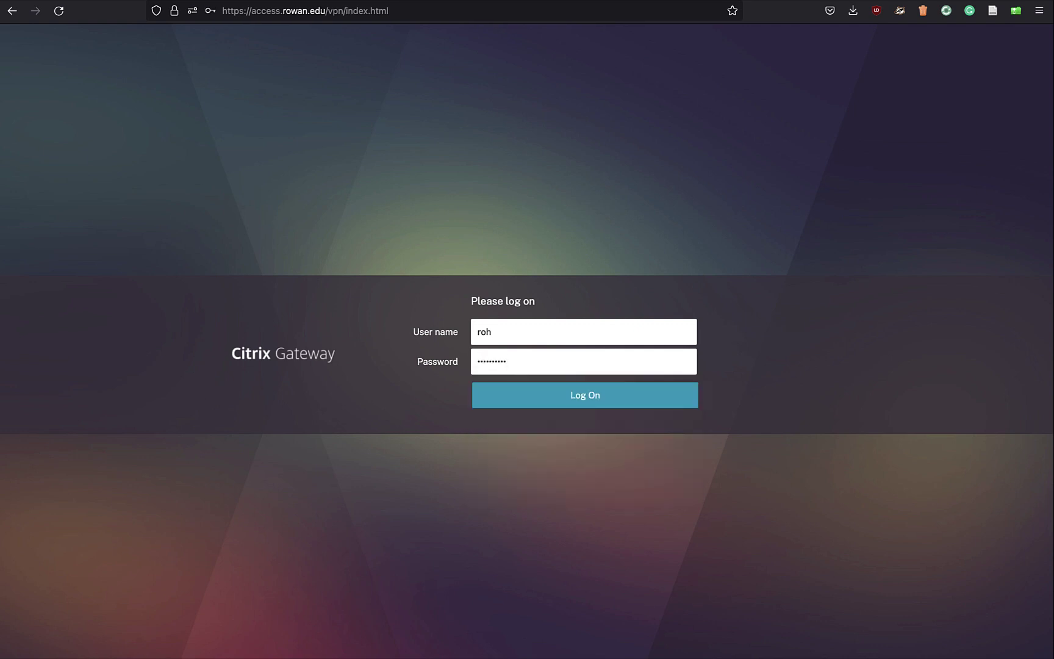
{"action": "key", "text": "Return"}
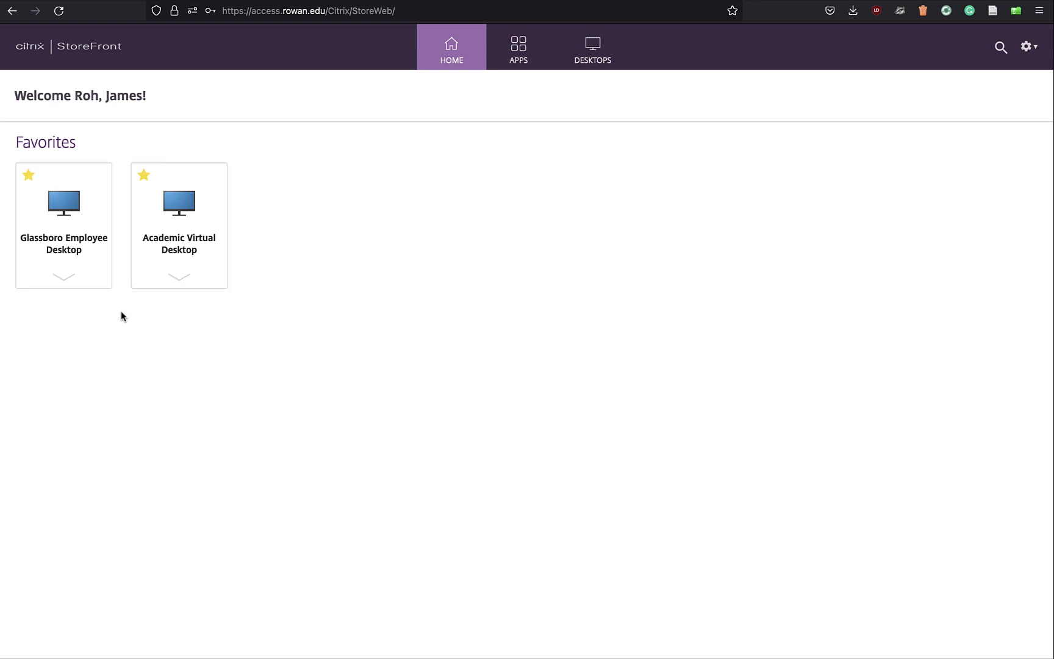
Step: Launch the Academic Virtual Desktop from the StoreFront Home tab
{"action": "left_click", "coordinate": [183, 242]}
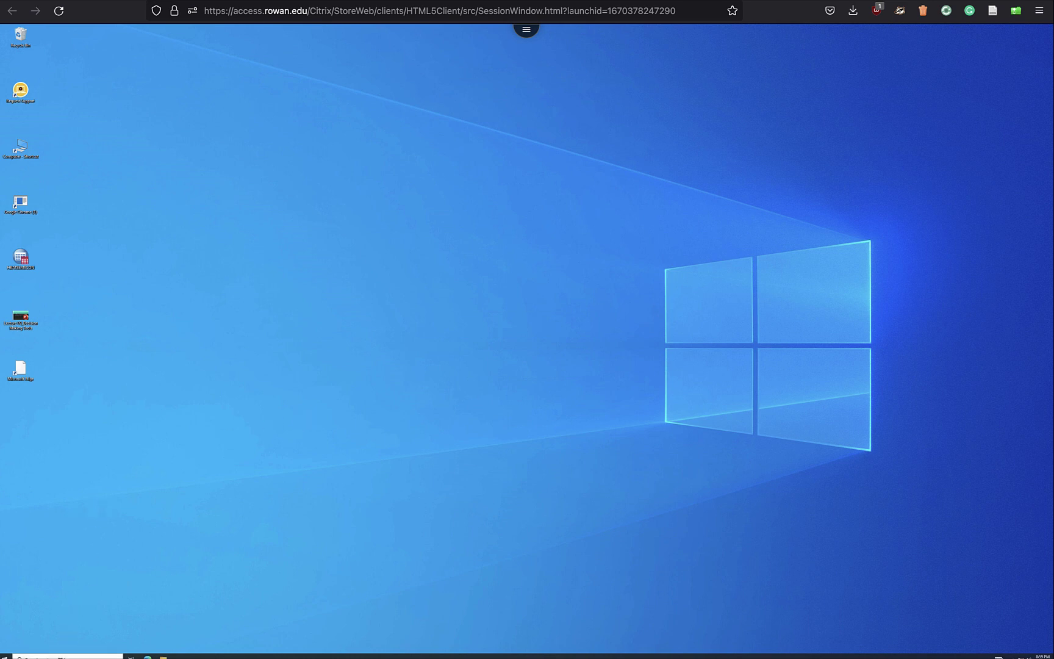
Step: Find Project through Windows search and launch it on the virtual desktop
{"action": "left_click", "coordinate": [68, 657]}
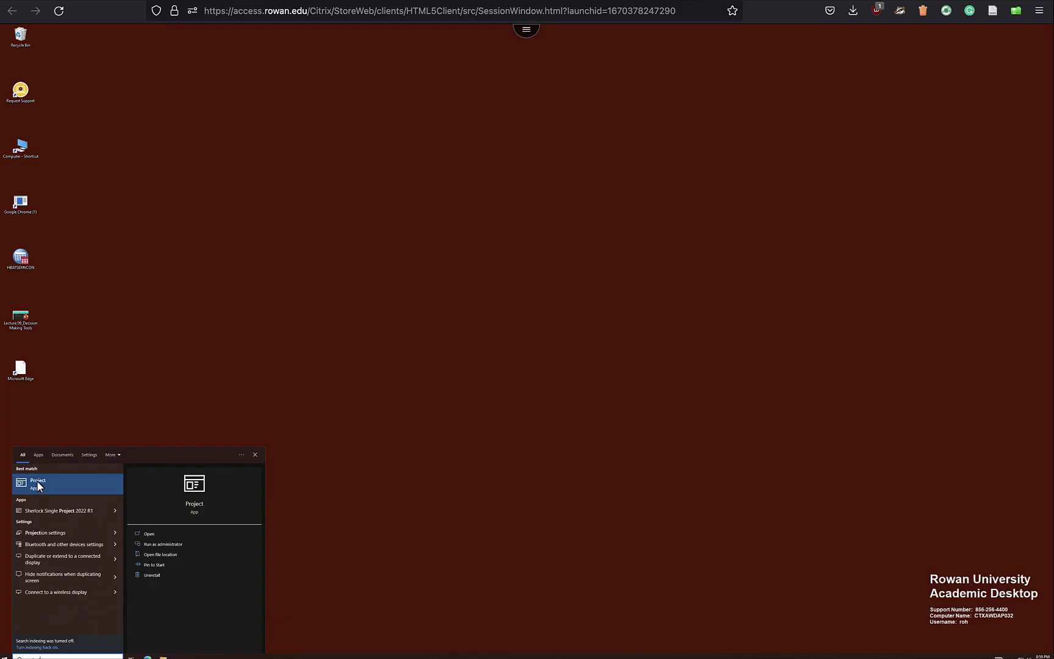
{"action": "left_click", "coordinate": [38, 486]}
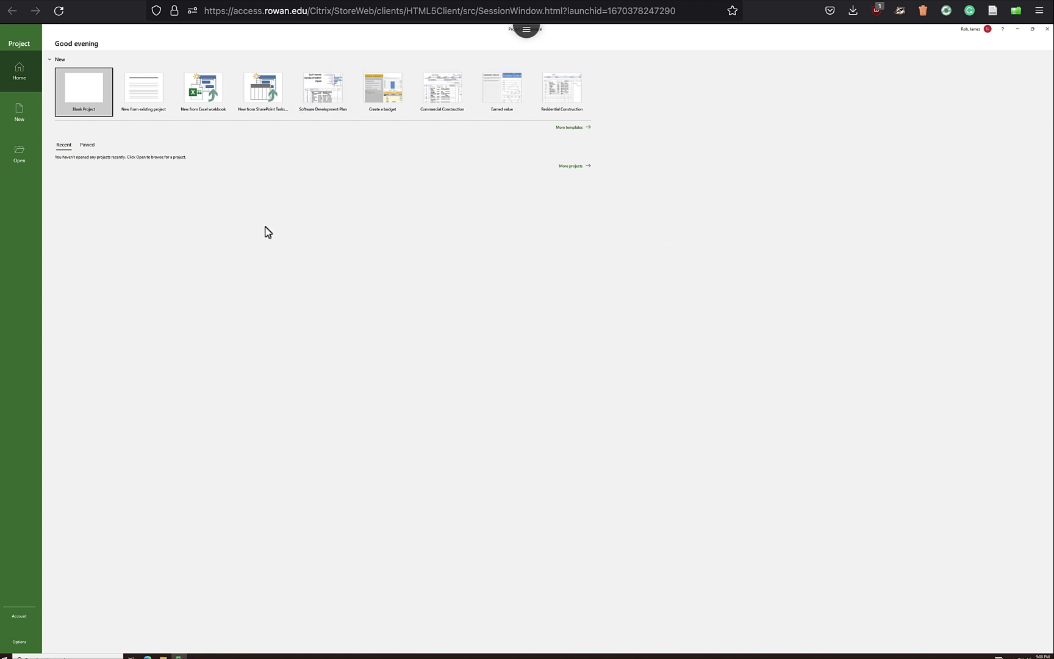
Step: Choose the Blank Project template on the Project start screen
{"action": "left_click", "coordinate": [91, 97]}
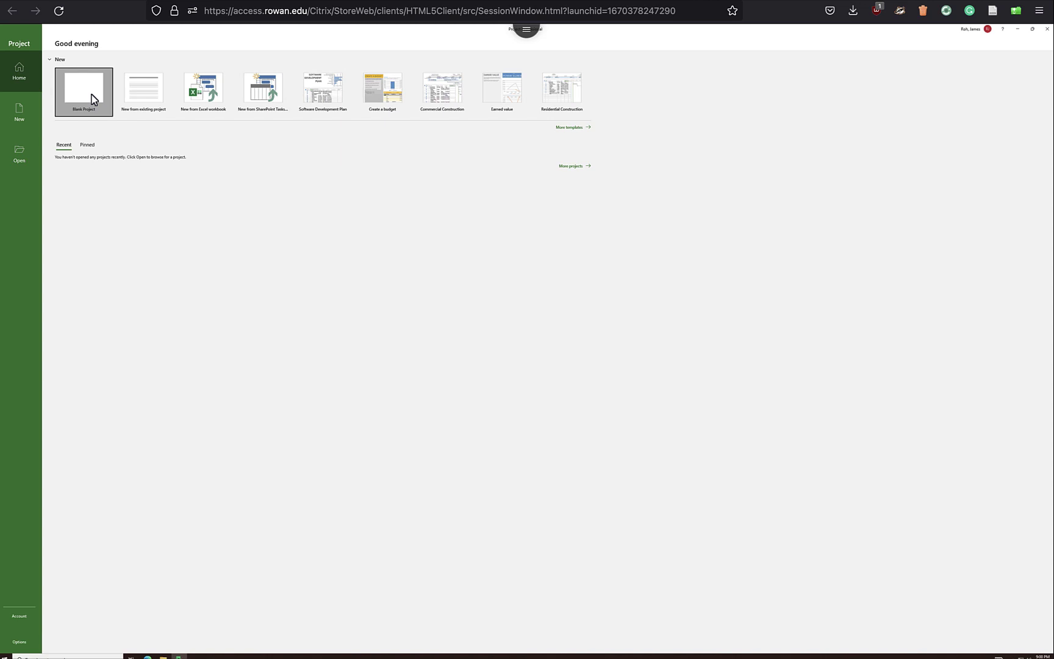